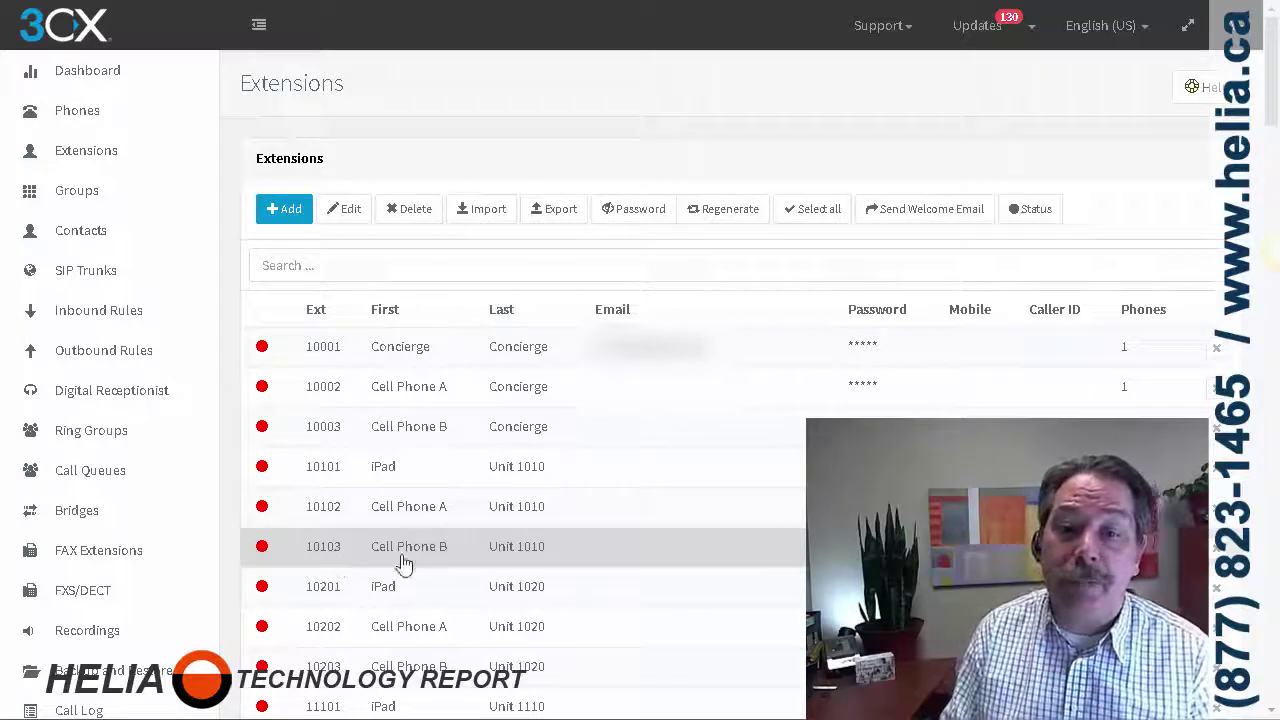
# Look through the extensions list for the iPad and cell phone extensions set up for each unit.
pyautogui.scroll(-3, 508, 506)
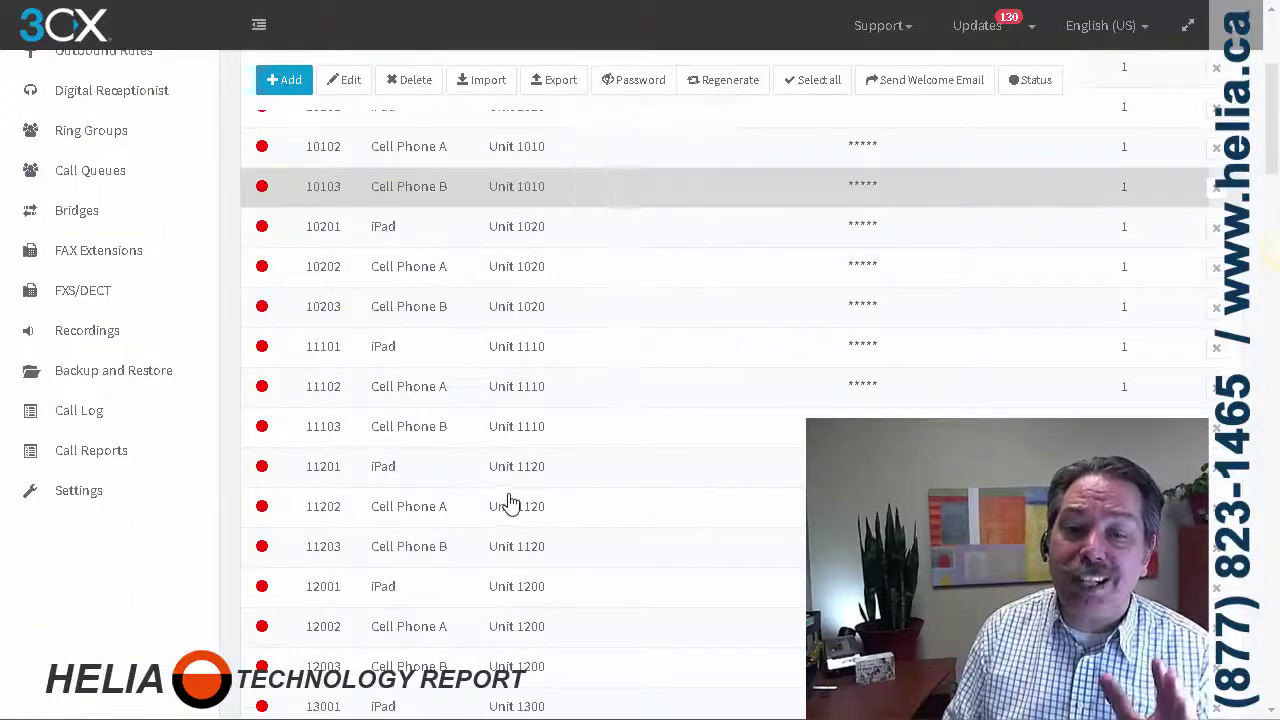
pyautogui.scroll(-5, 508, 500)
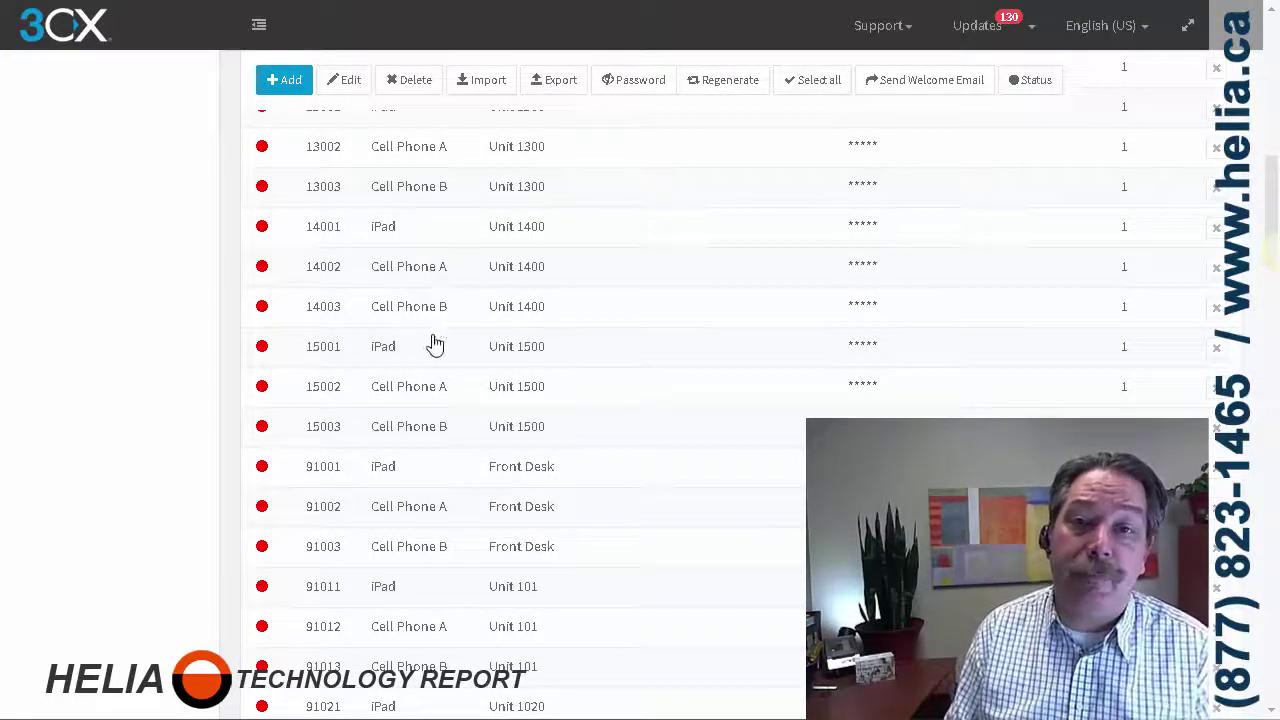
pyautogui.scroll(1, 428, 368)
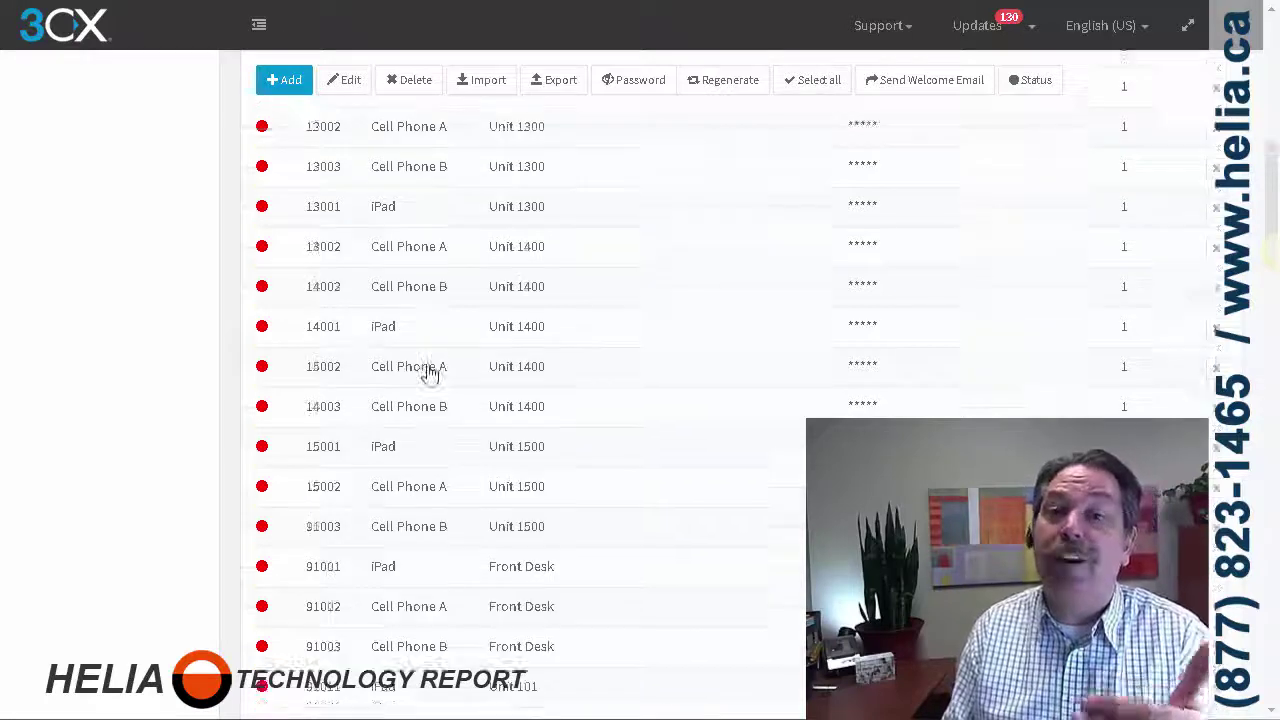
pyautogui.scroll(5, 430, 372)
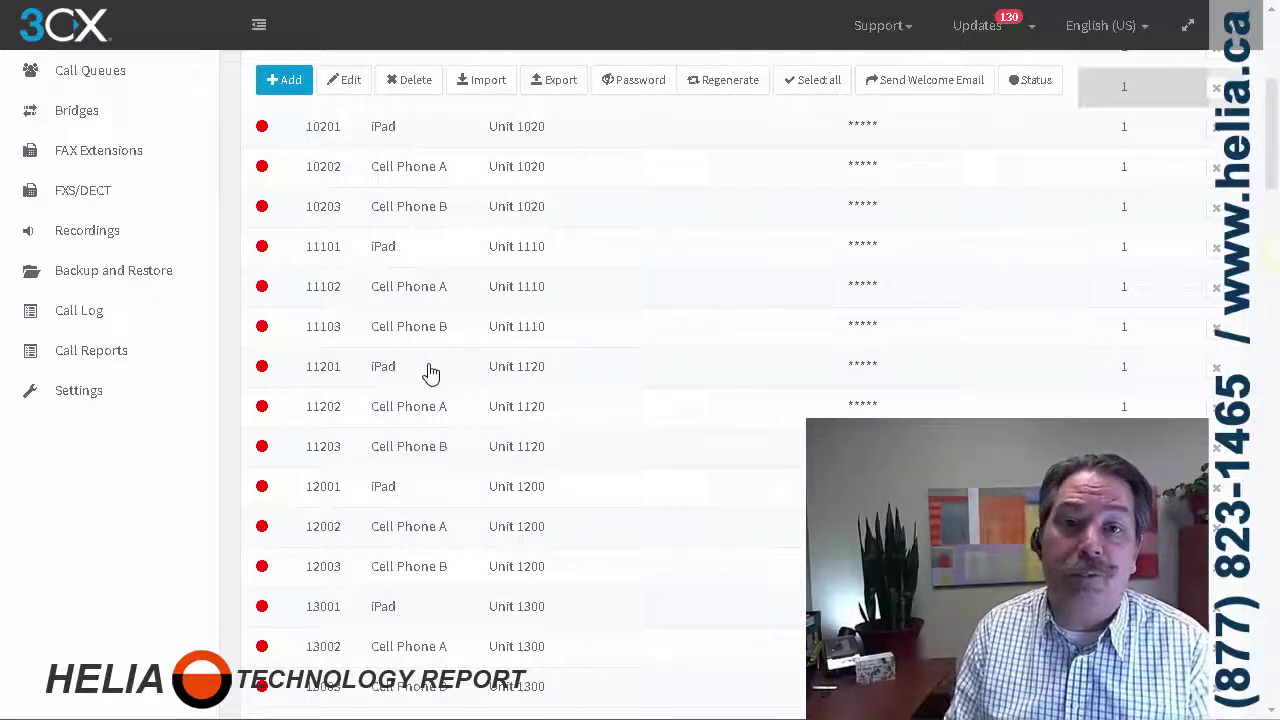
pyautogui.scroll(4, 430, 372)
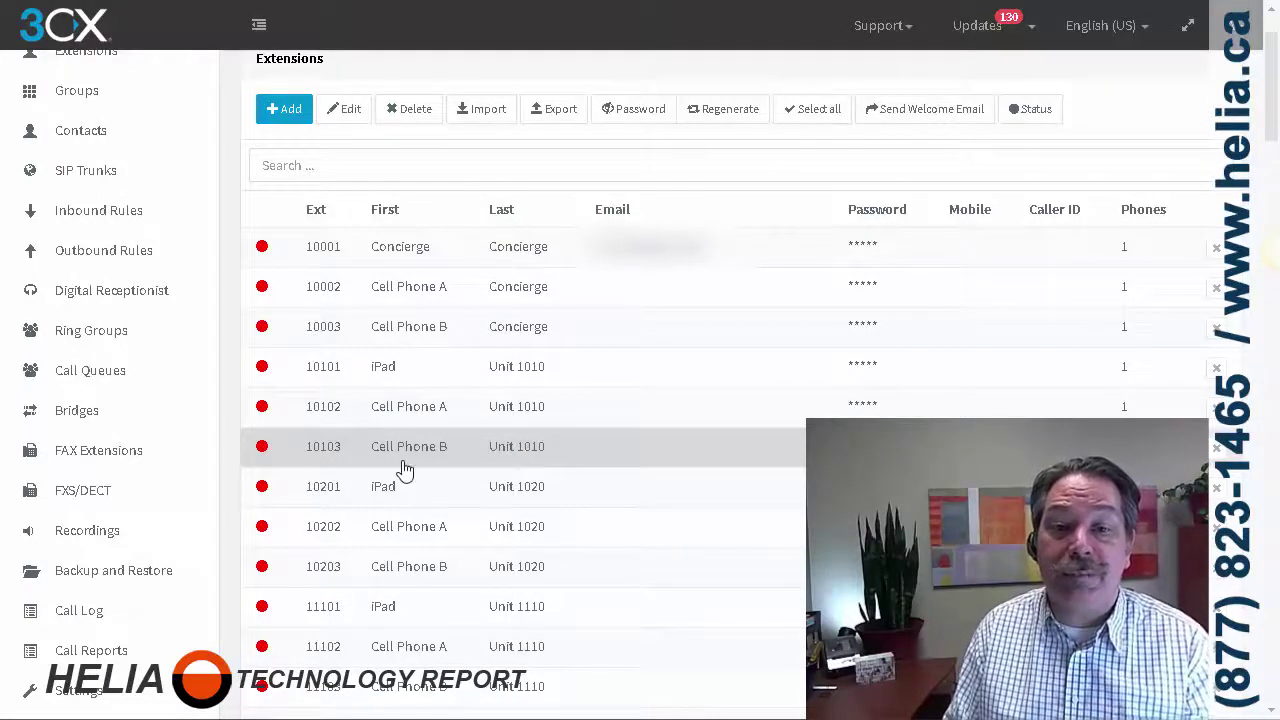
# Open extension 10103 for editing, check its voicemail settings and go to its forwarding rules.
pyautogui.click(366, 115)
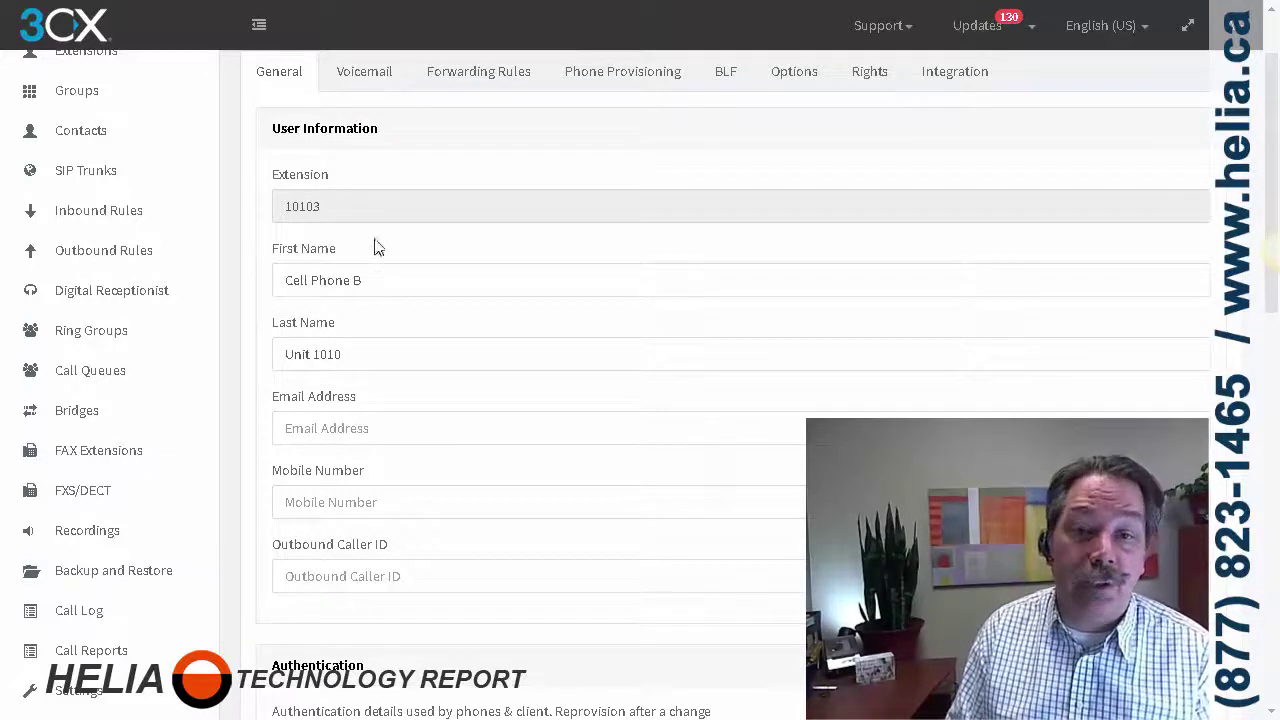
pyautogui.click(372, 86)
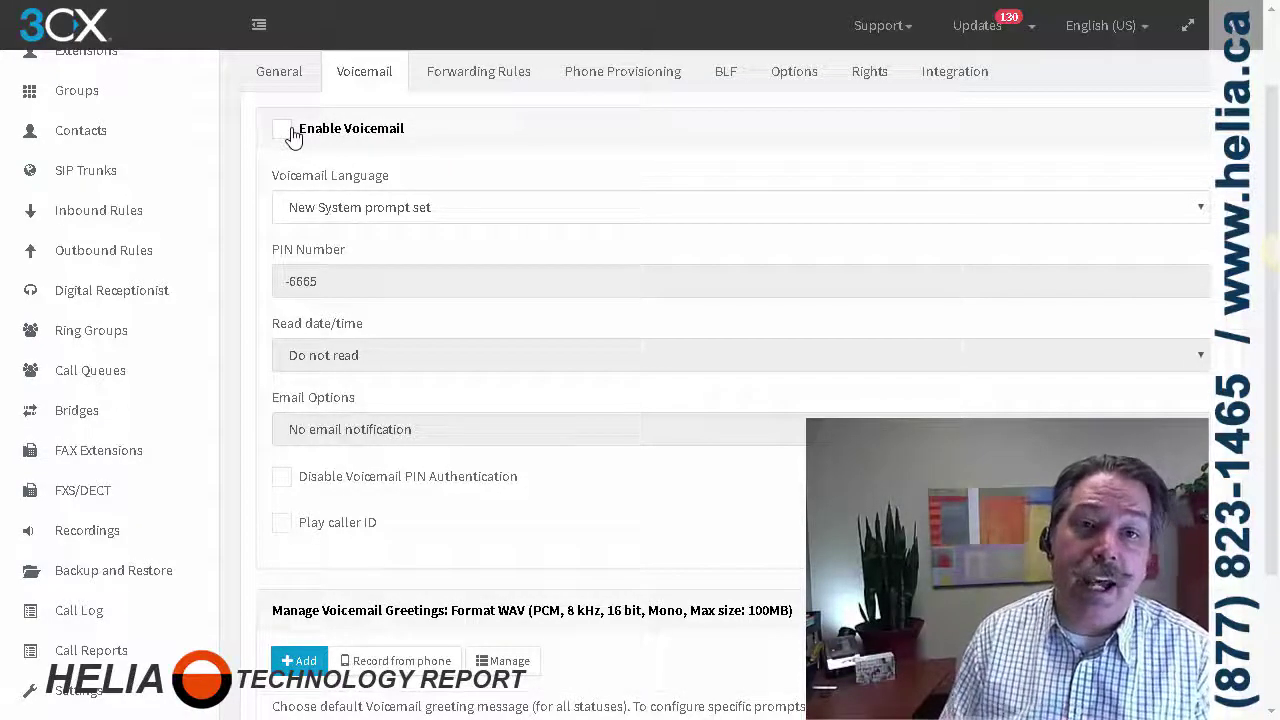
pyautogui.click(476, 80)
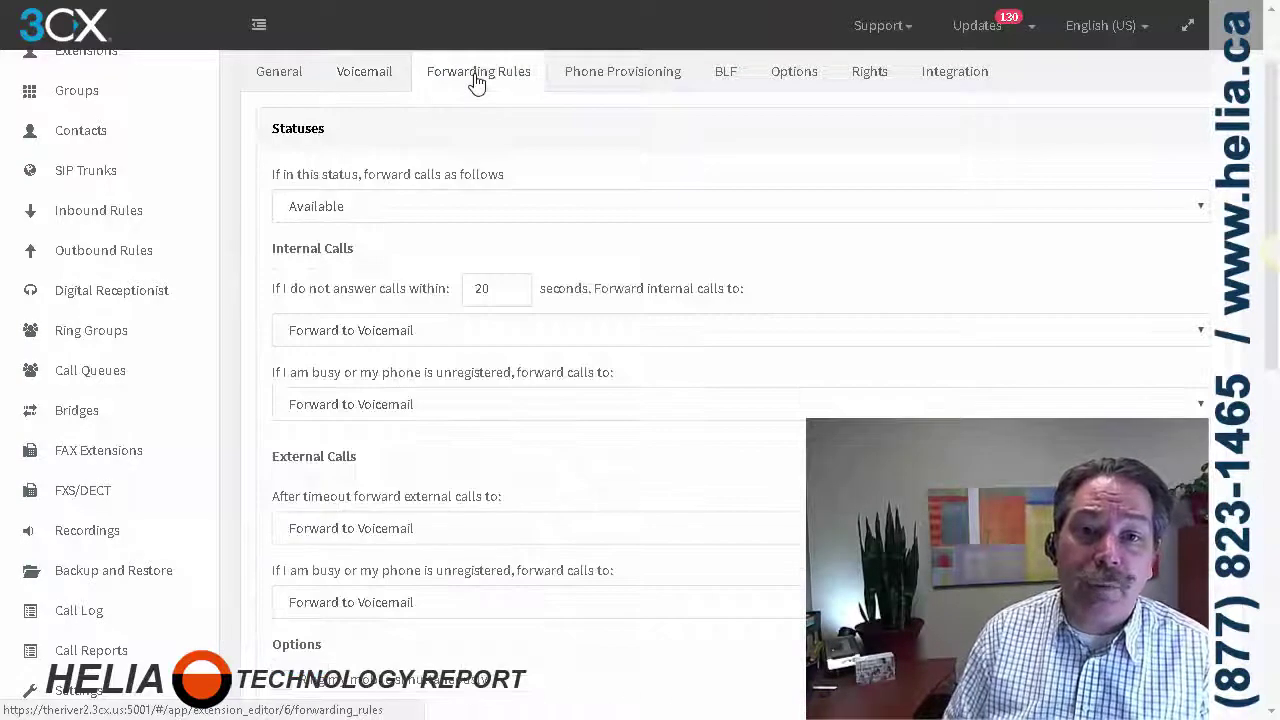
# For the Away status, set internal calls to Forward to number and enter the external phone number.
pyautogui.click(361, 213)
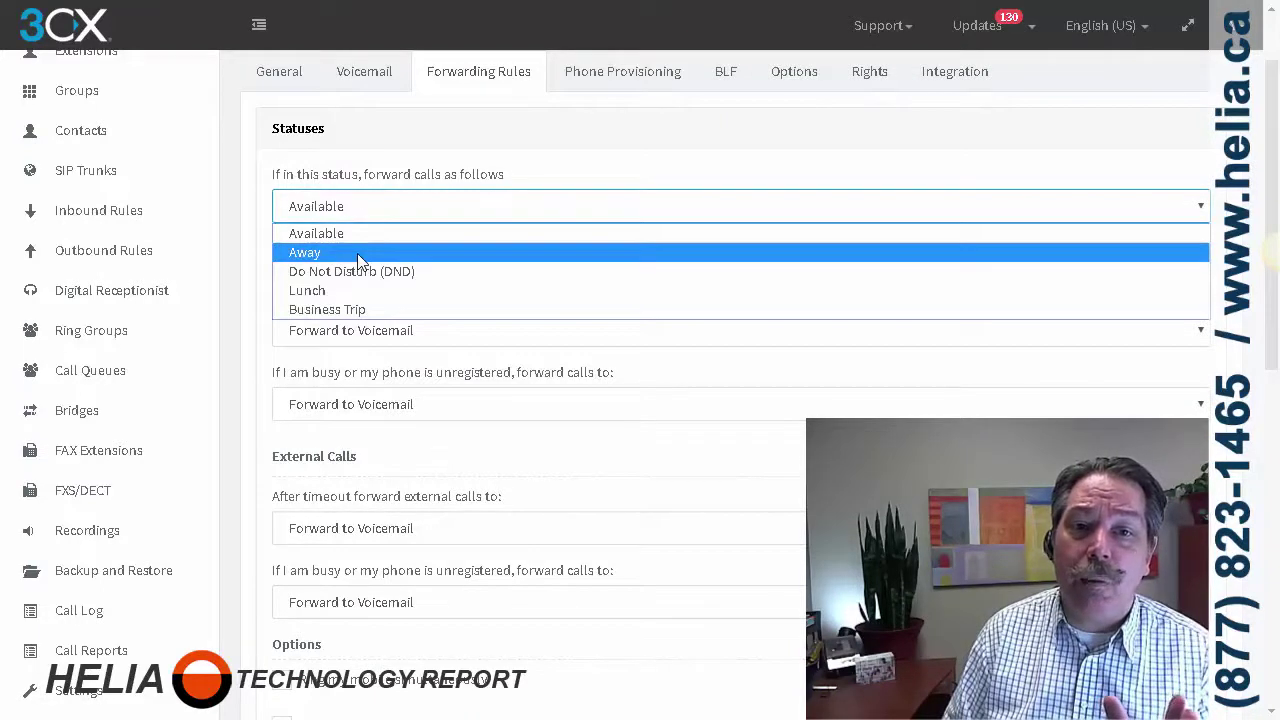
pyautogui.click(361, 255)
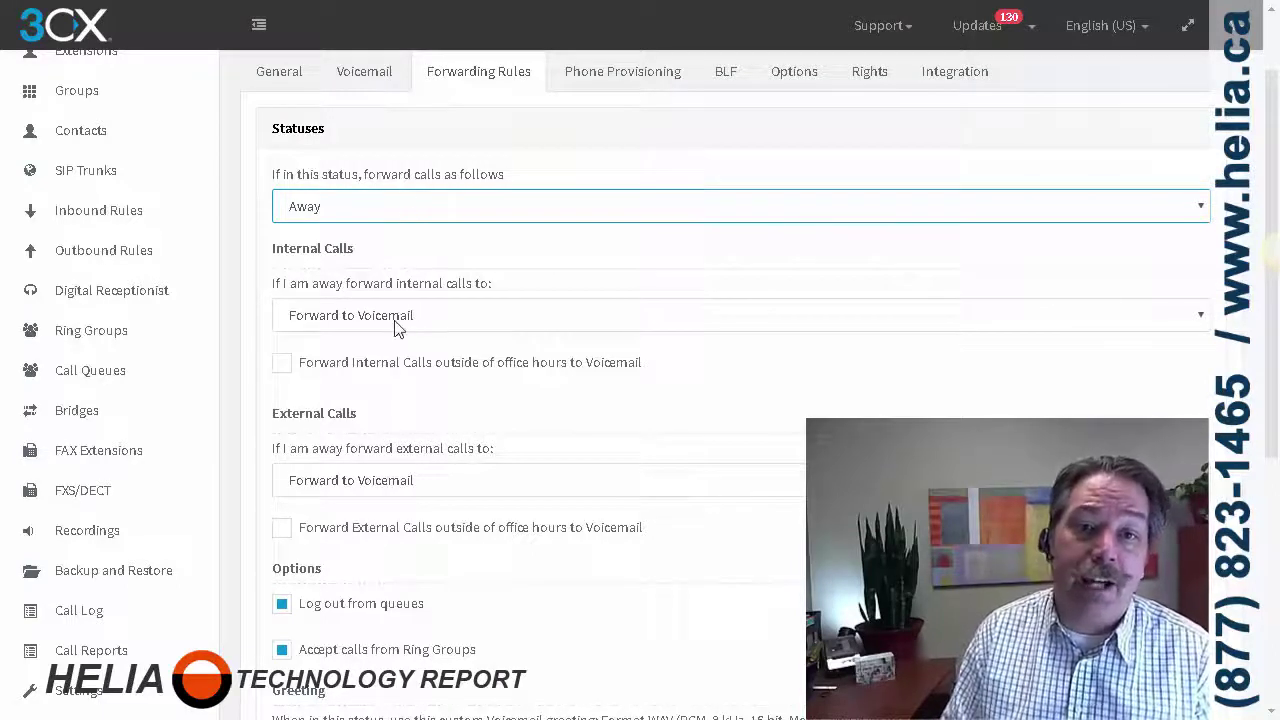
pyautogui.click(334, 322)
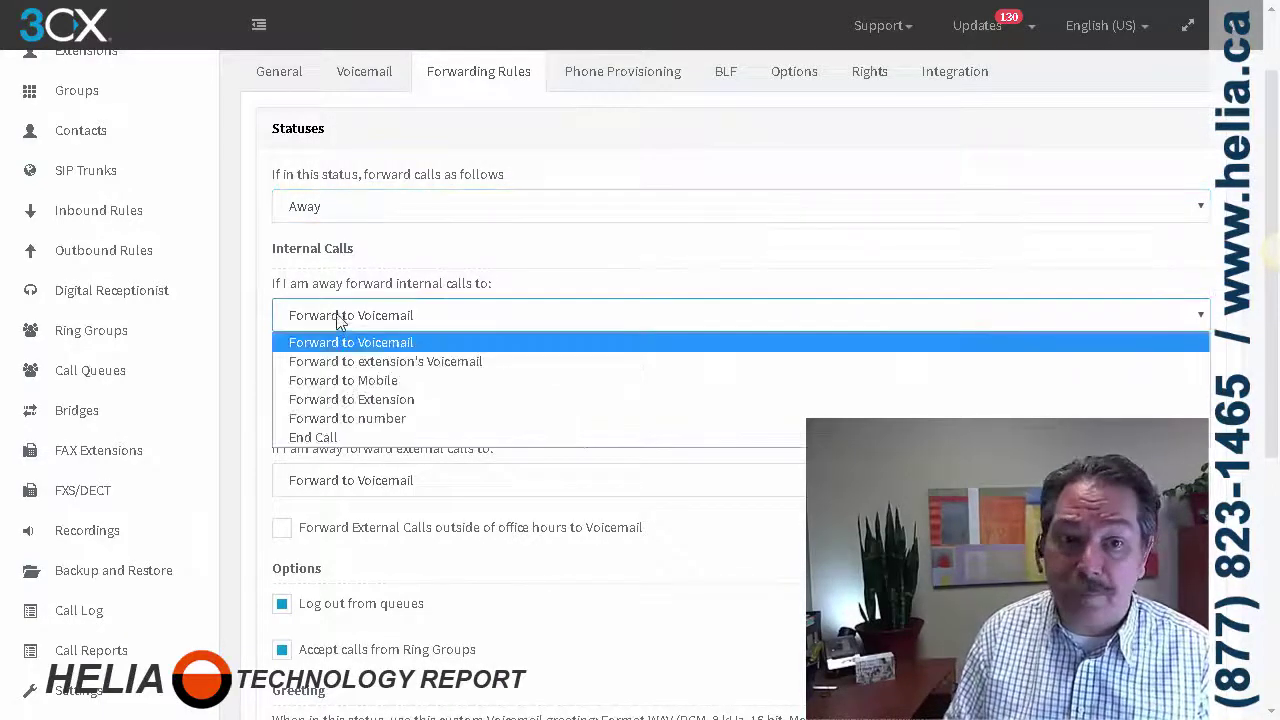
pyautogui.click(366, 420)
pyautogui.click(341, 364)
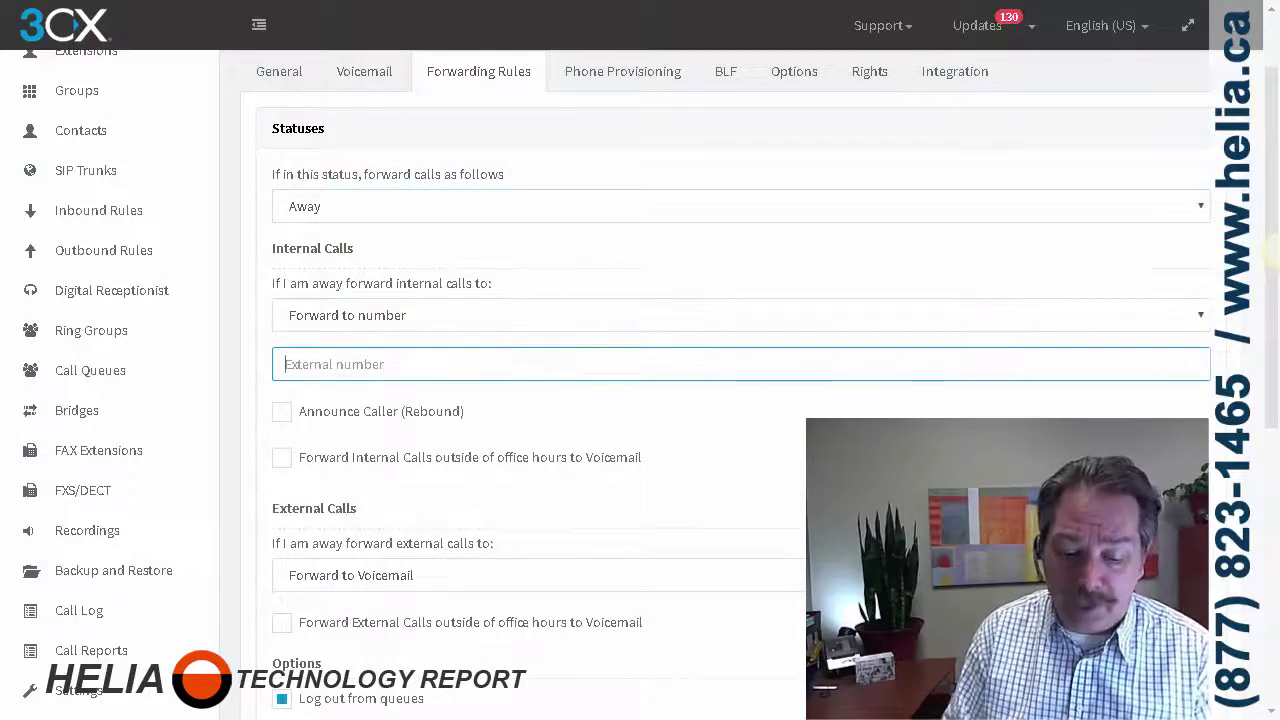
pyautogui.write('4035')
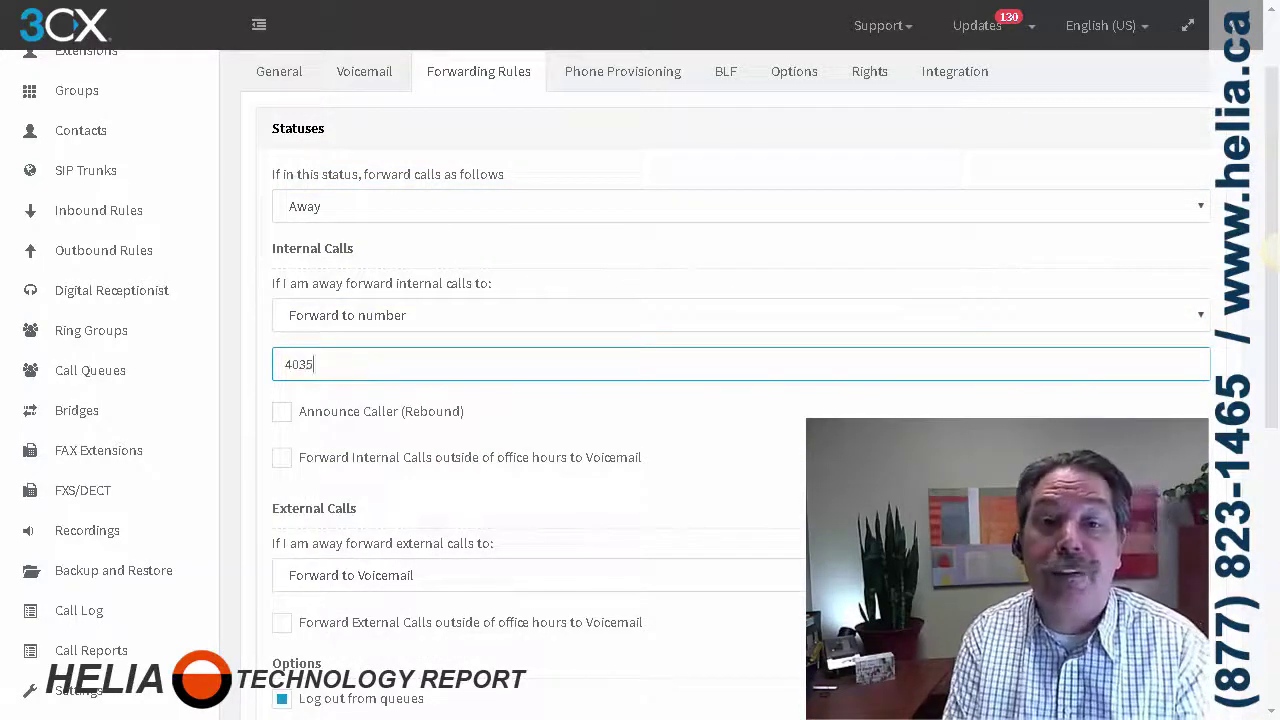
pyautogui.write('551212')
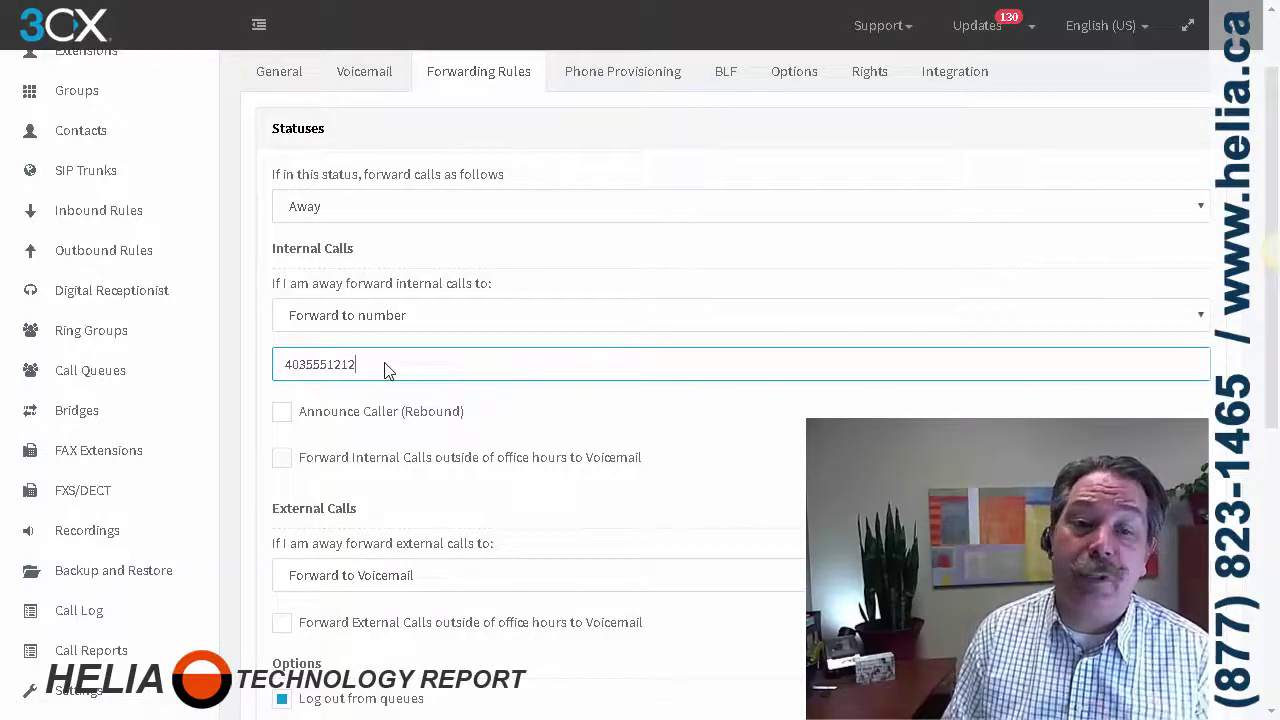
# Review the remaining Away forwarding options and the Mobile Number field in the extension's general settings.
pyautogui.scroll(-1, 463, 374)
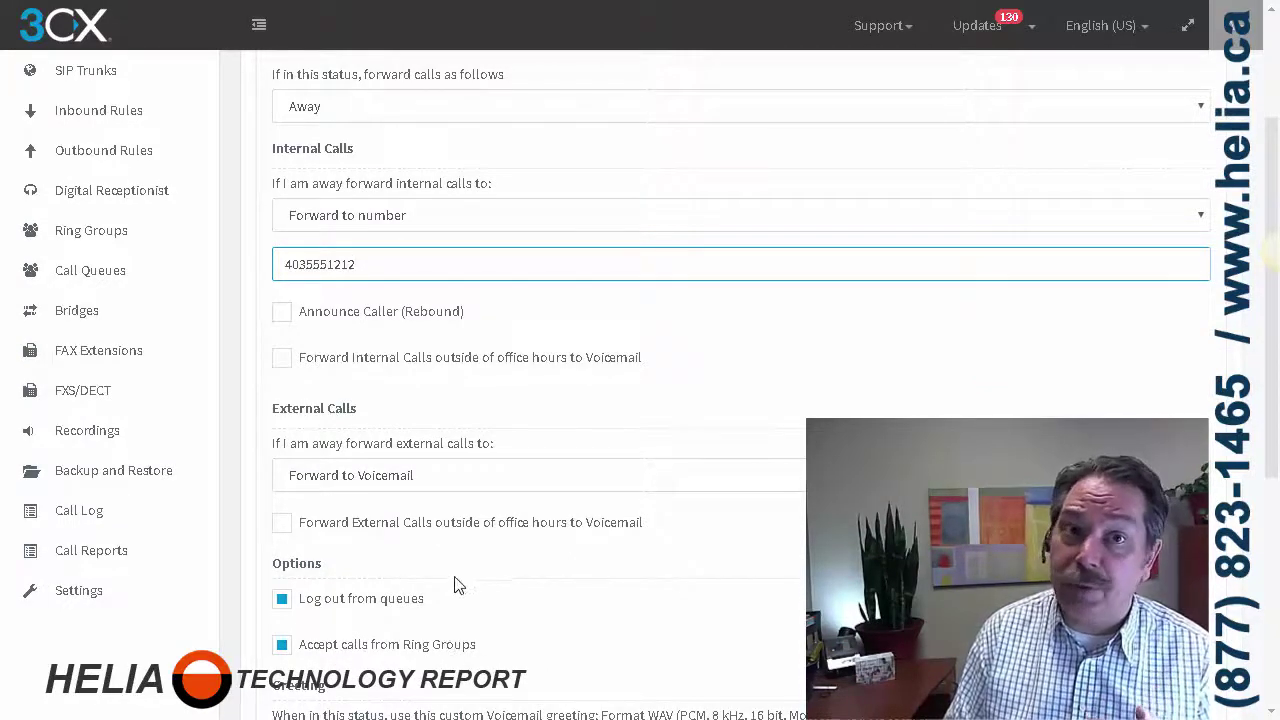
pyautogui.scroll(1, 548, 480)
pyautogui.scroll(1, 548, 480)
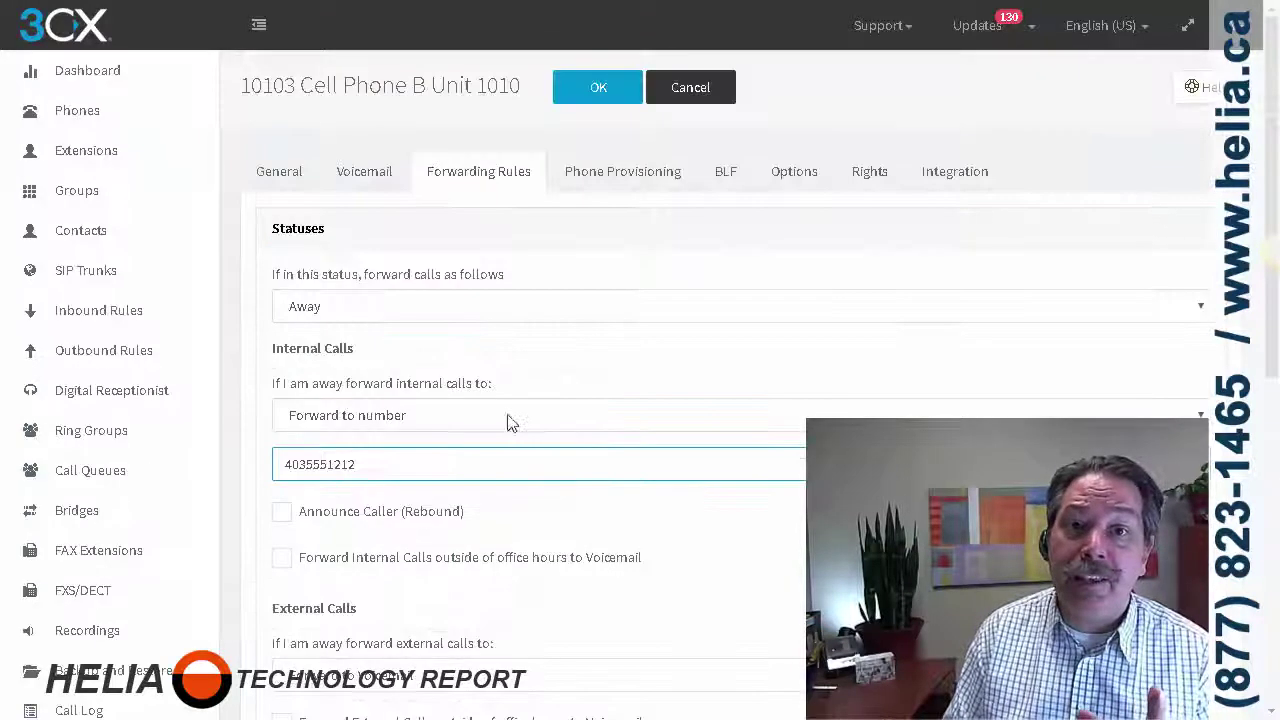
pyautogui.click(276, 183)
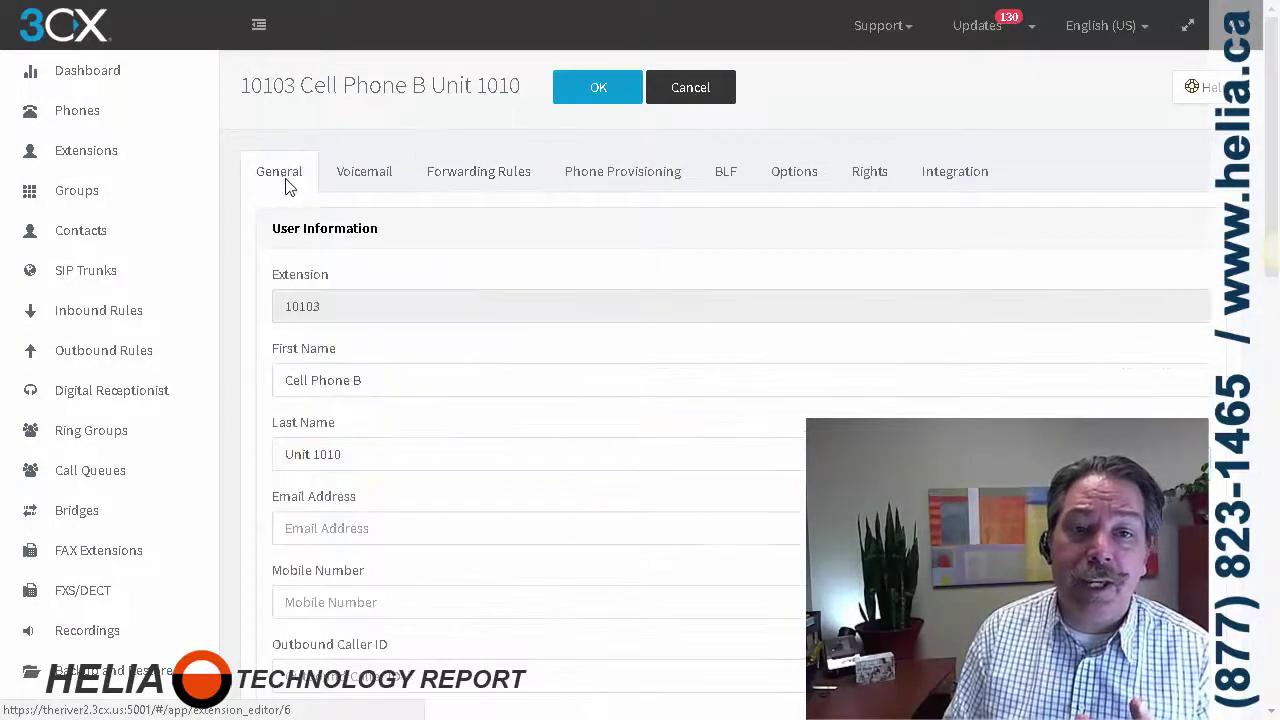
pyautogui.click(308, 600)
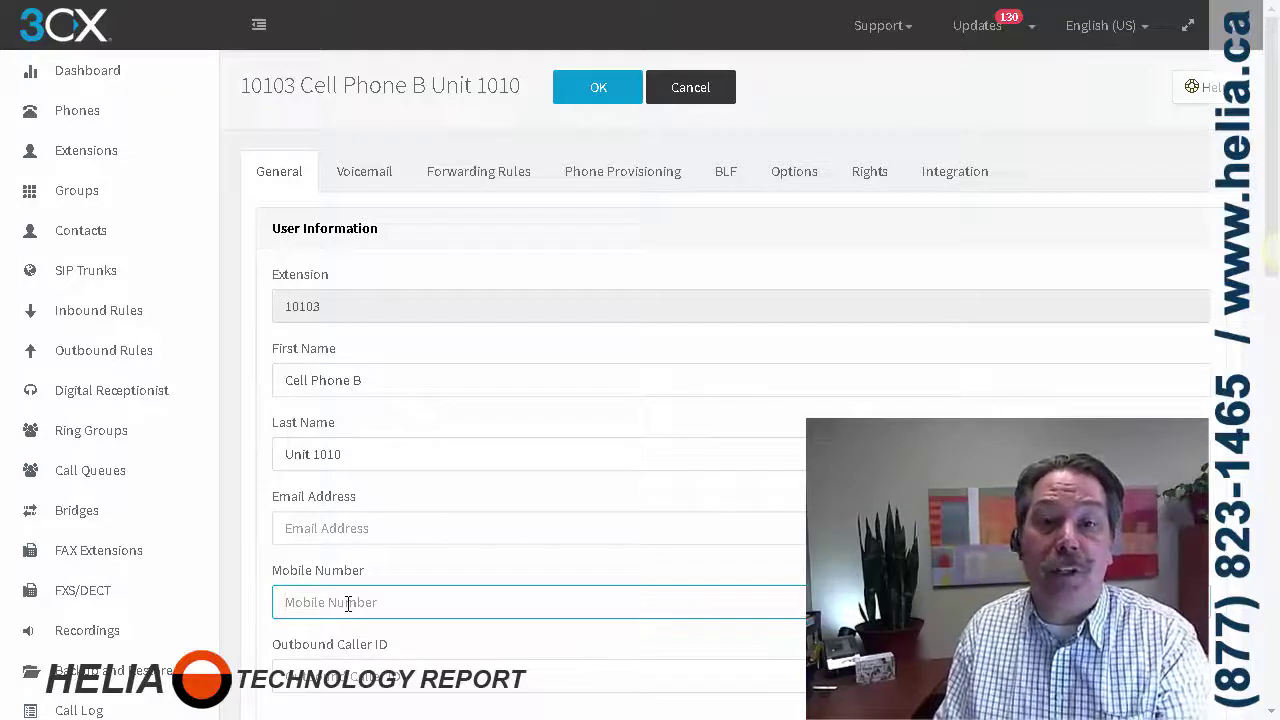
# Recheck the forwarding rule for the Away status and save the changes to extension 10103.
pyautogui.click(489, 186)
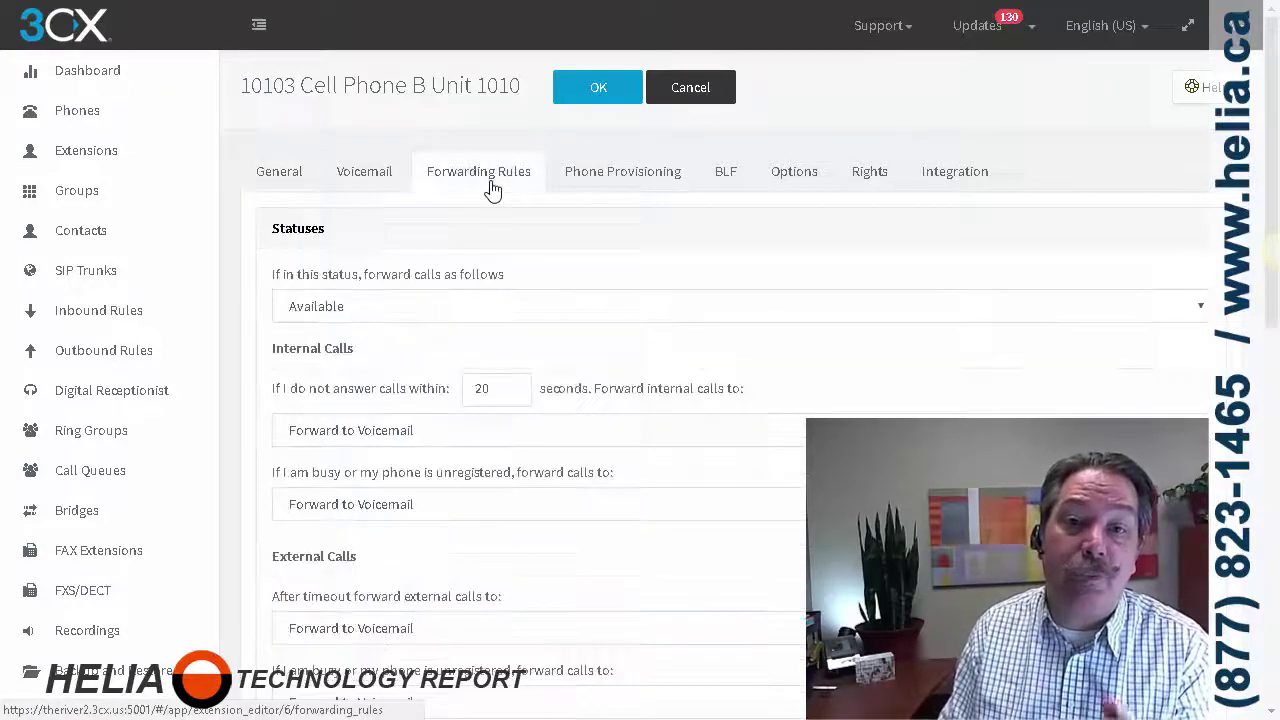
pyautogui.click(409, 318)
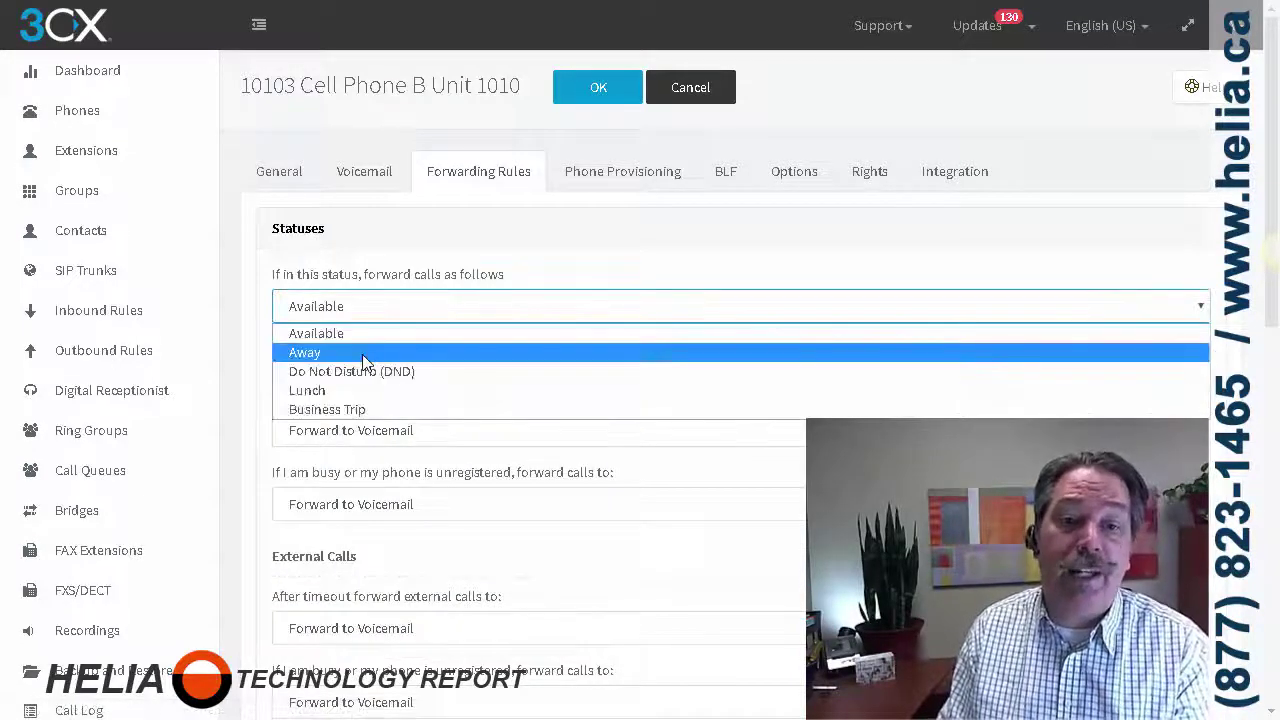
pyautogui.click(365, 356)
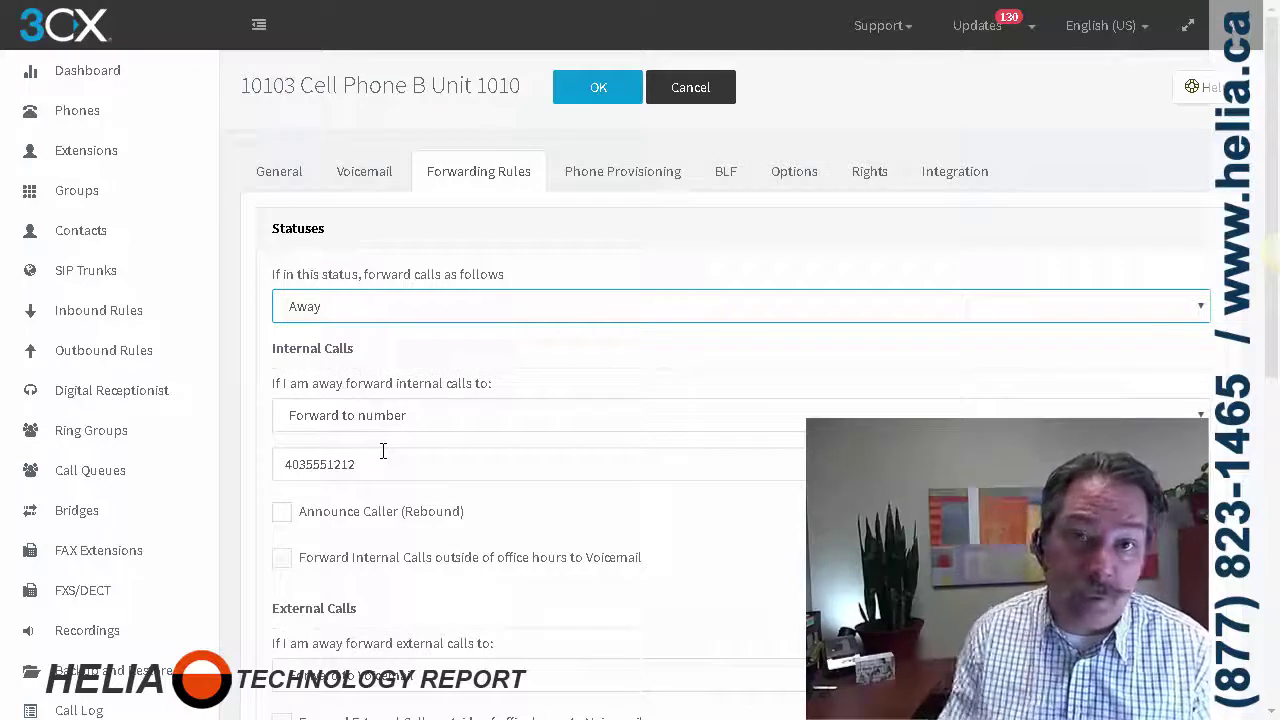
pyautogui.click(594, 90)
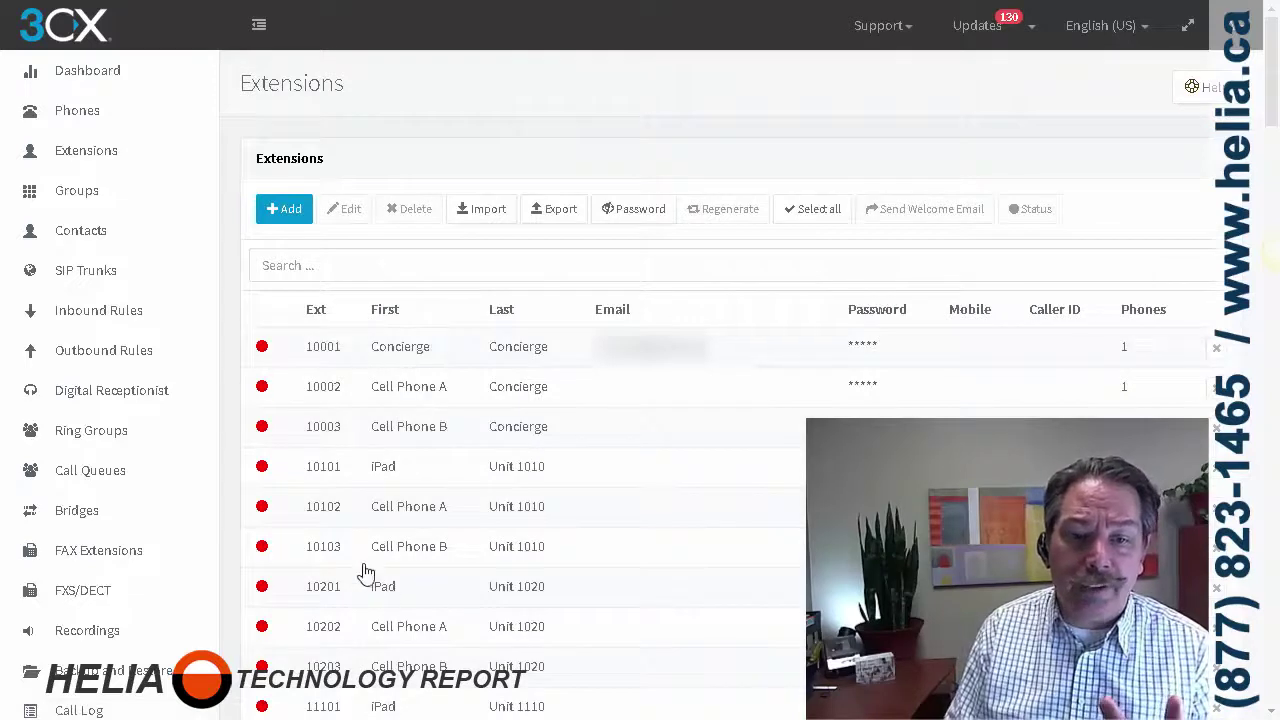
# Set the current user status of extension 10103 to Away and close the status dialog.
pyautogui.click(343, 556)
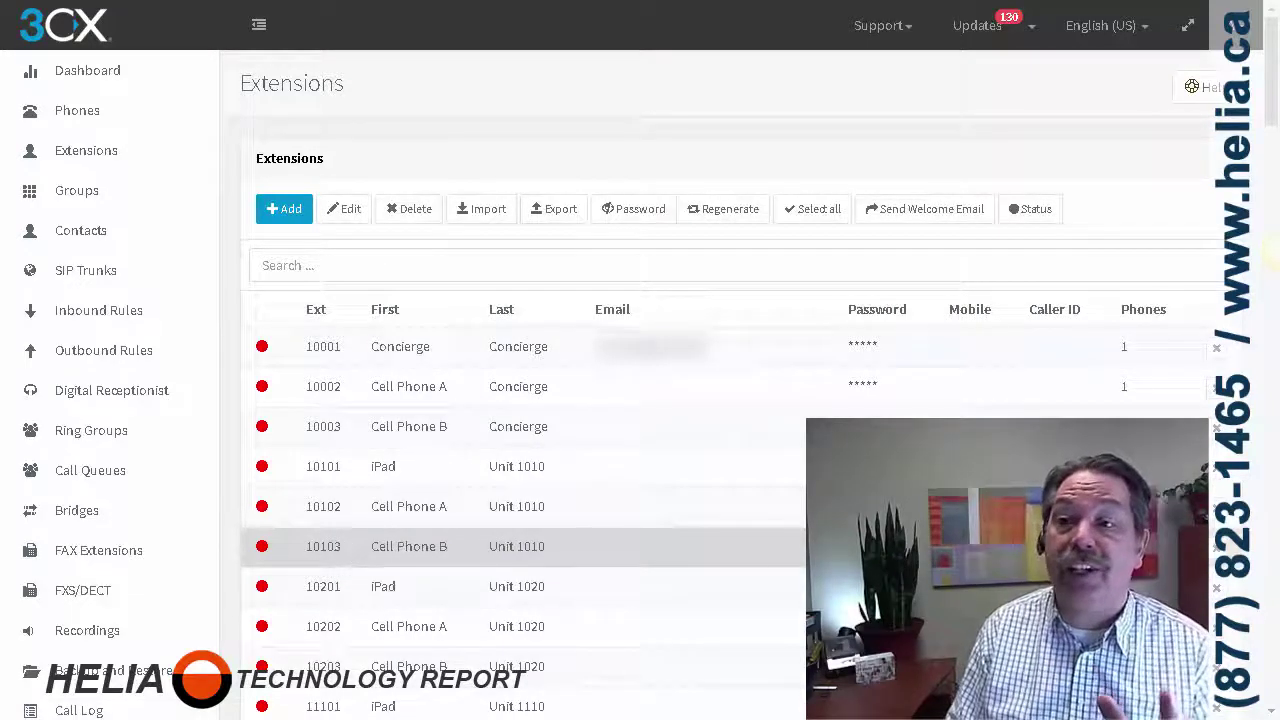
pyautogui.click(1036, 214)
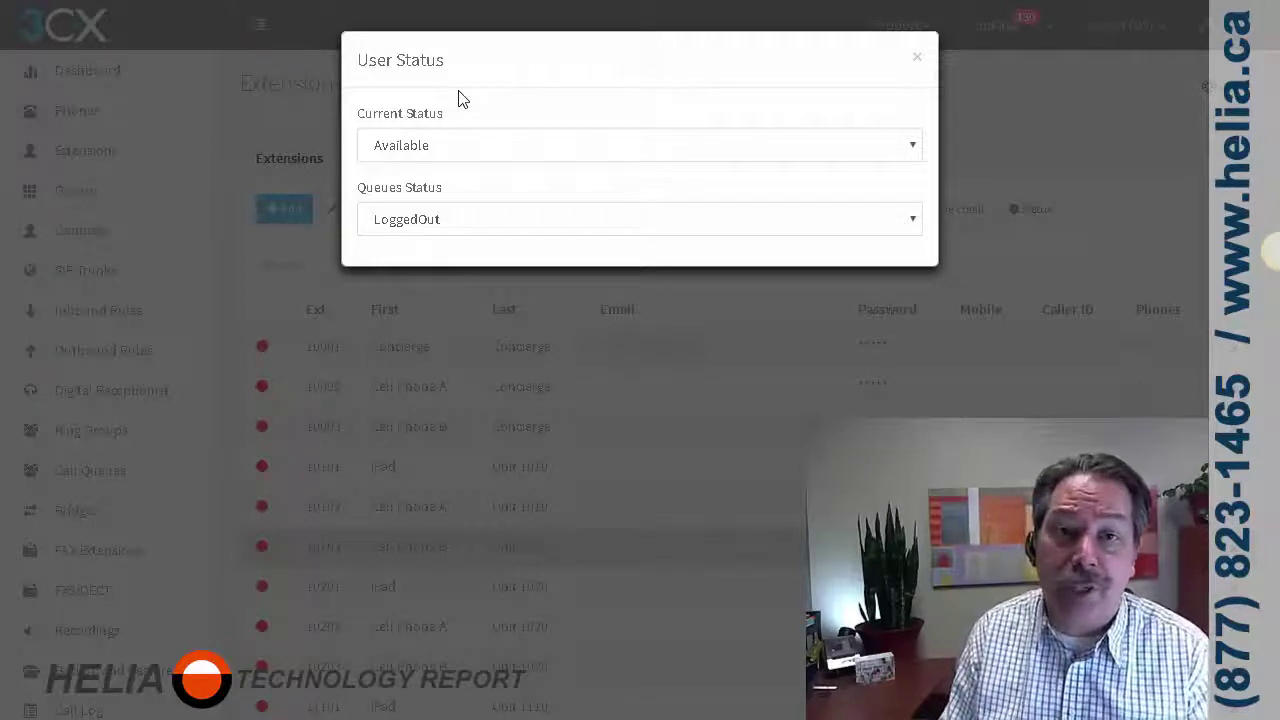
pyautogui.click(446, 143)
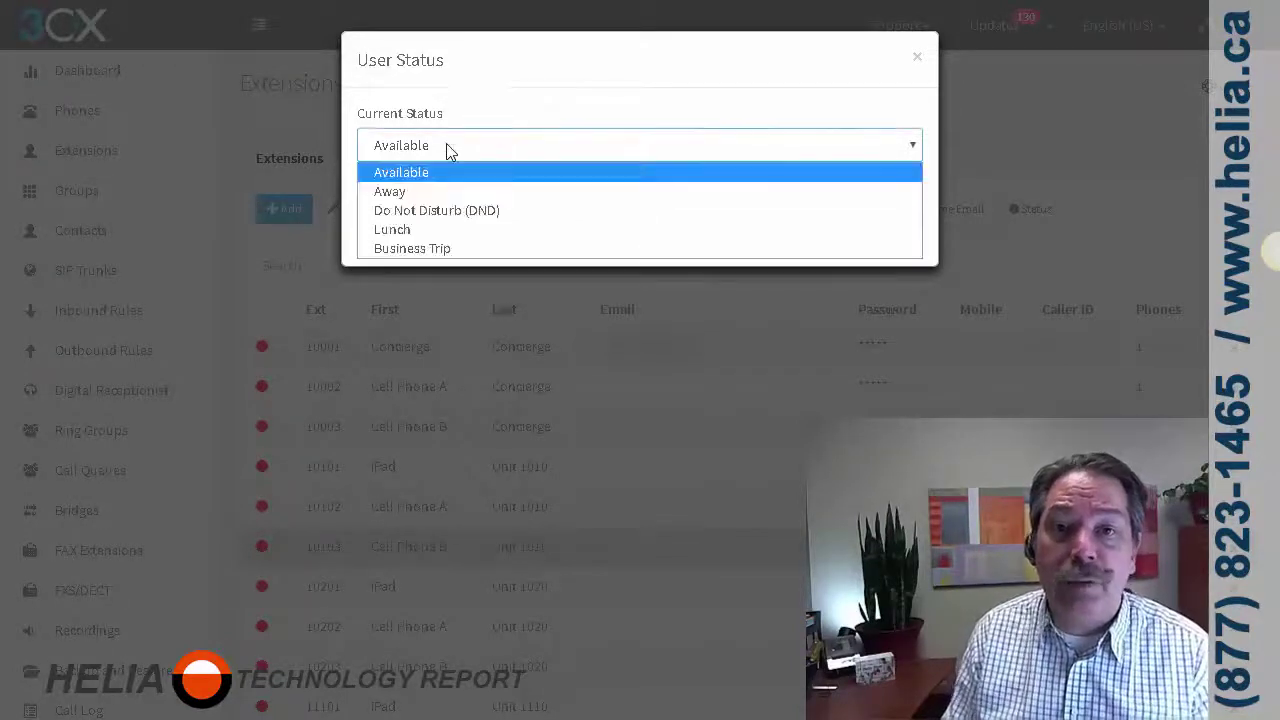
pyautogui.click(418, 199)
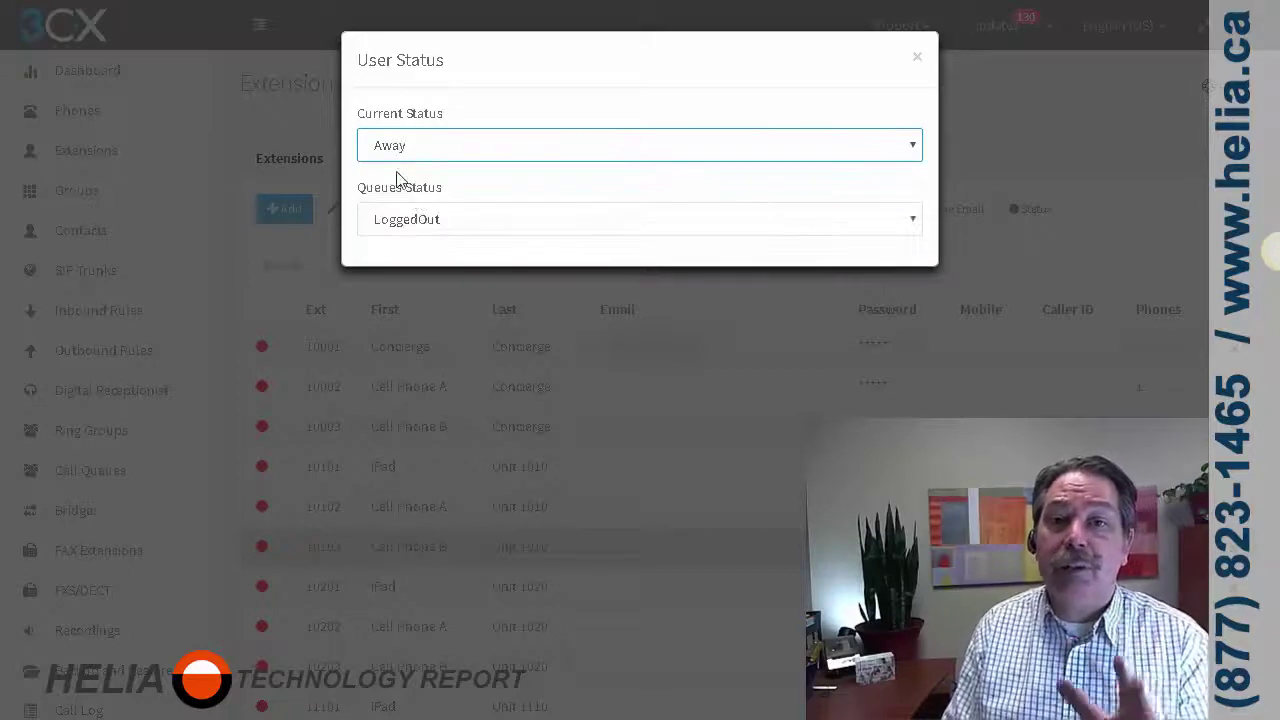
pyautogui.click(918, 57)
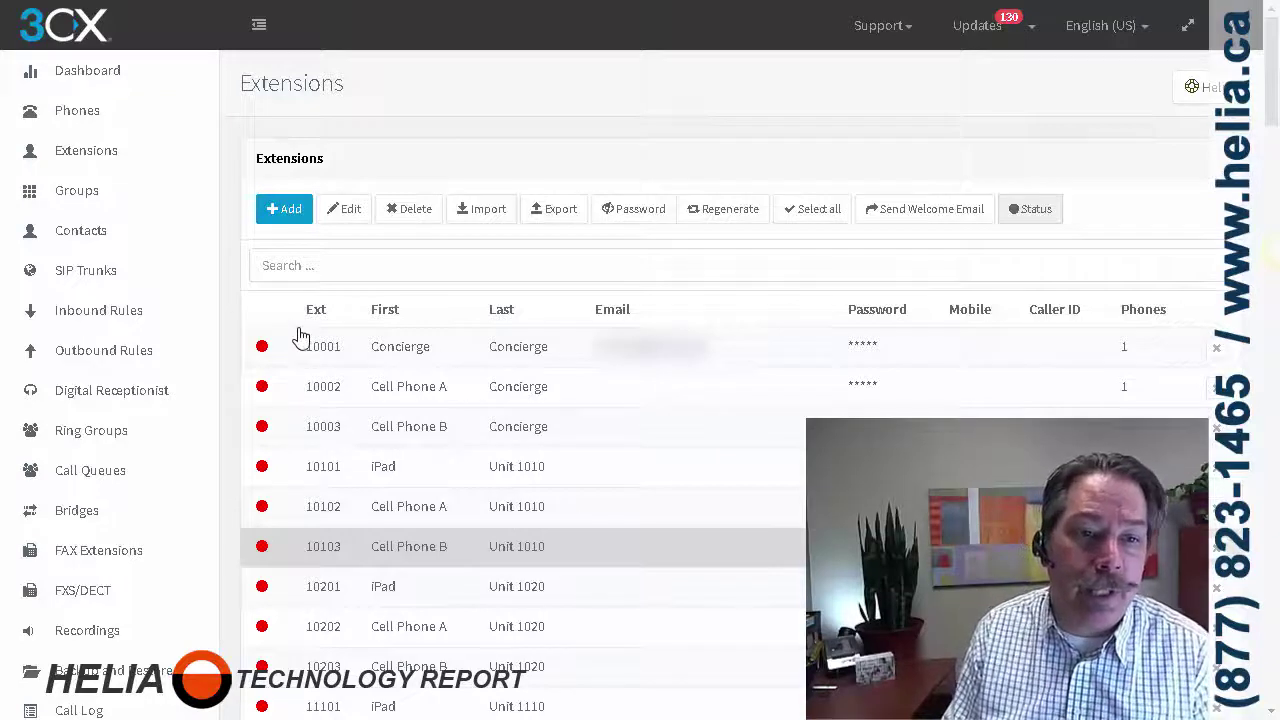
# Open the Unit 1010 ring group and examine its ring strategy, ring time, group members and no-answer destination.
pyautogui.click(110, 440)
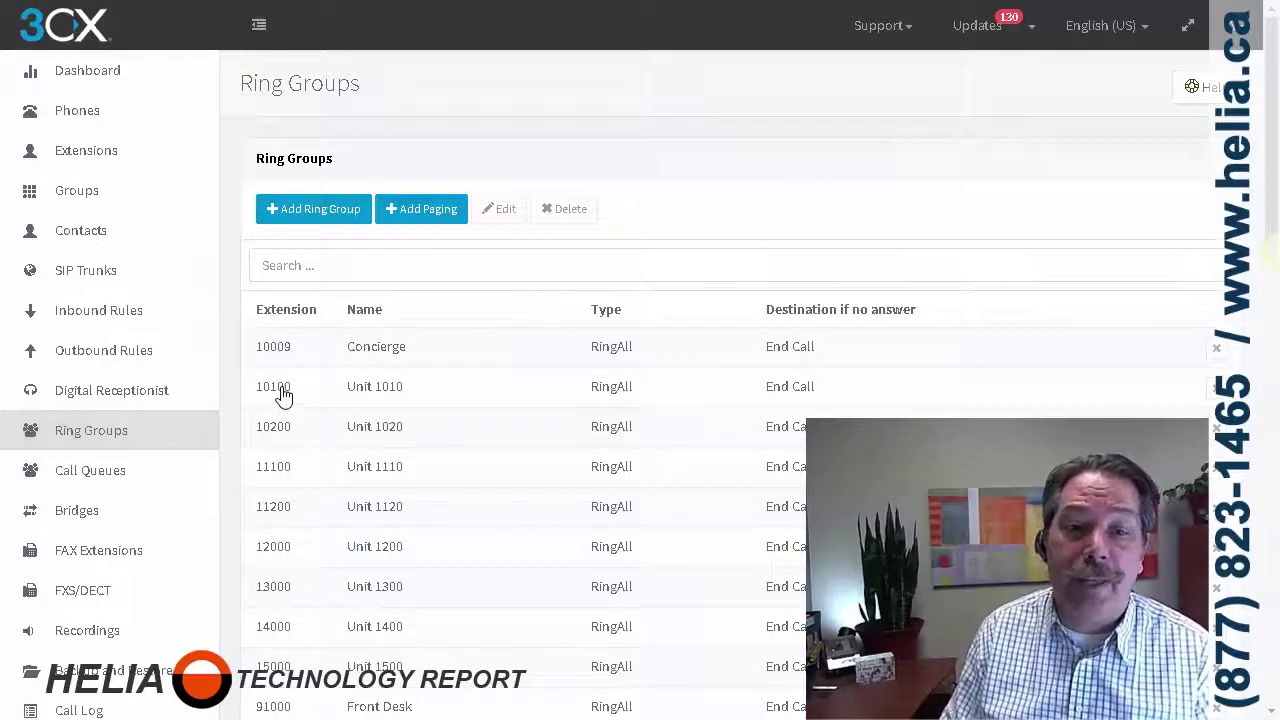
pyautogui.click(285, 398)
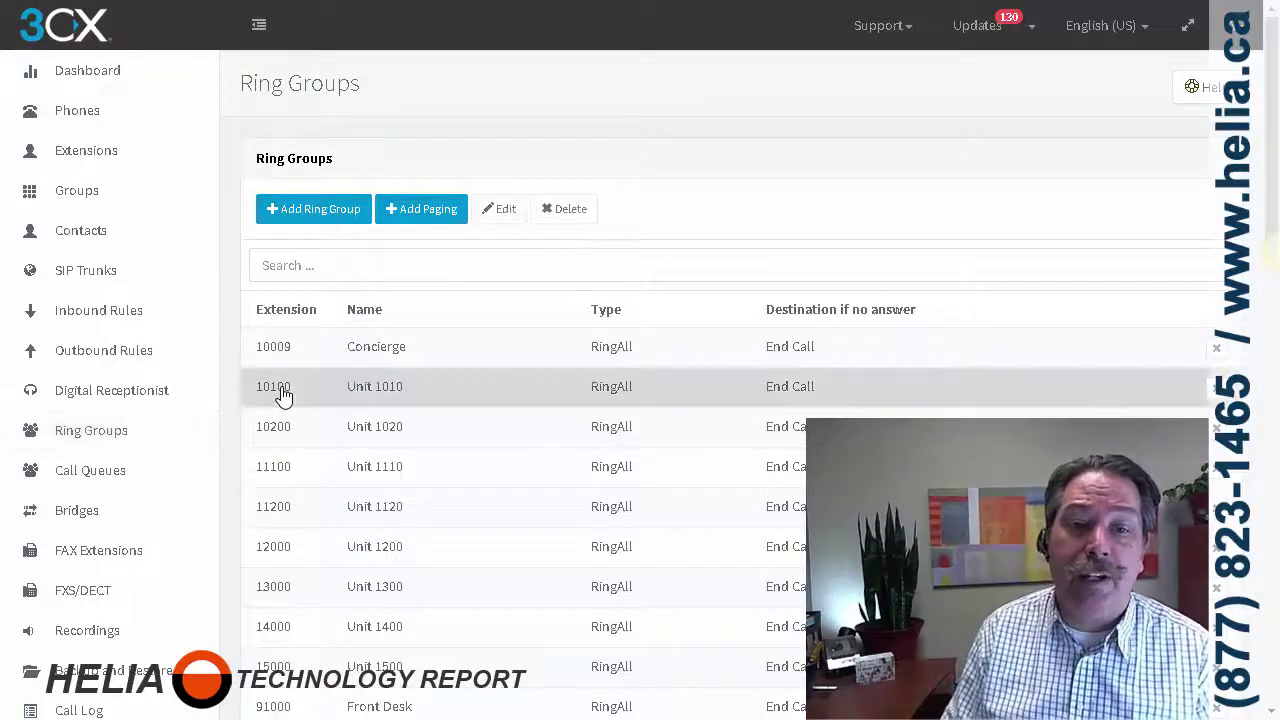
pyautogui.click(516, 214)
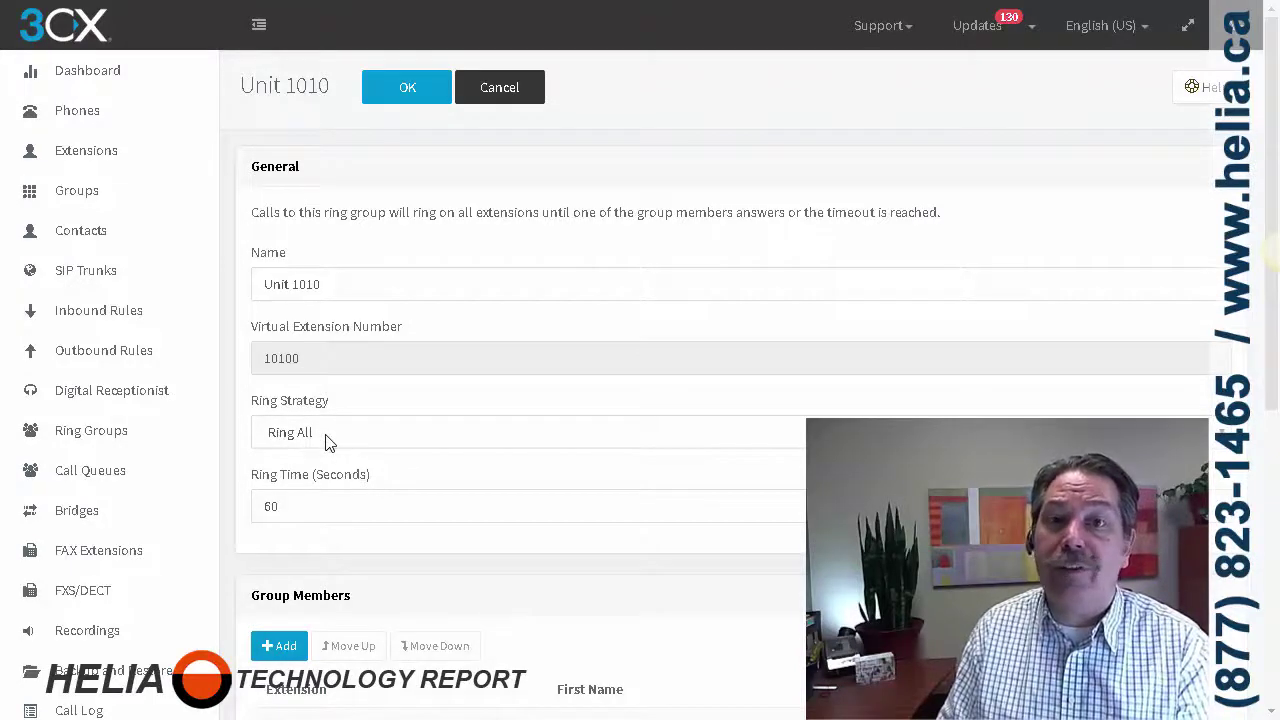
pyautogui.scroll(-2, 306, 500)
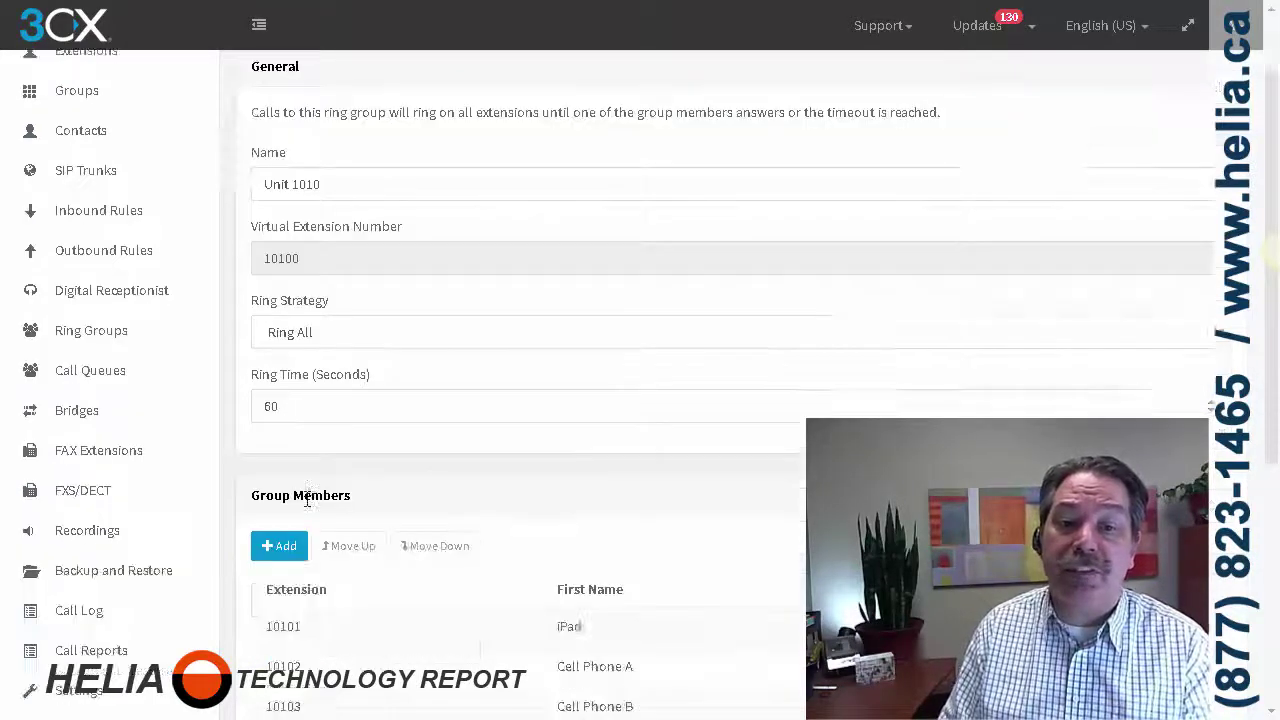
pyautogui.scroll(-2, 352, 415)
pyautogui.scroll(-1, 385, 503)
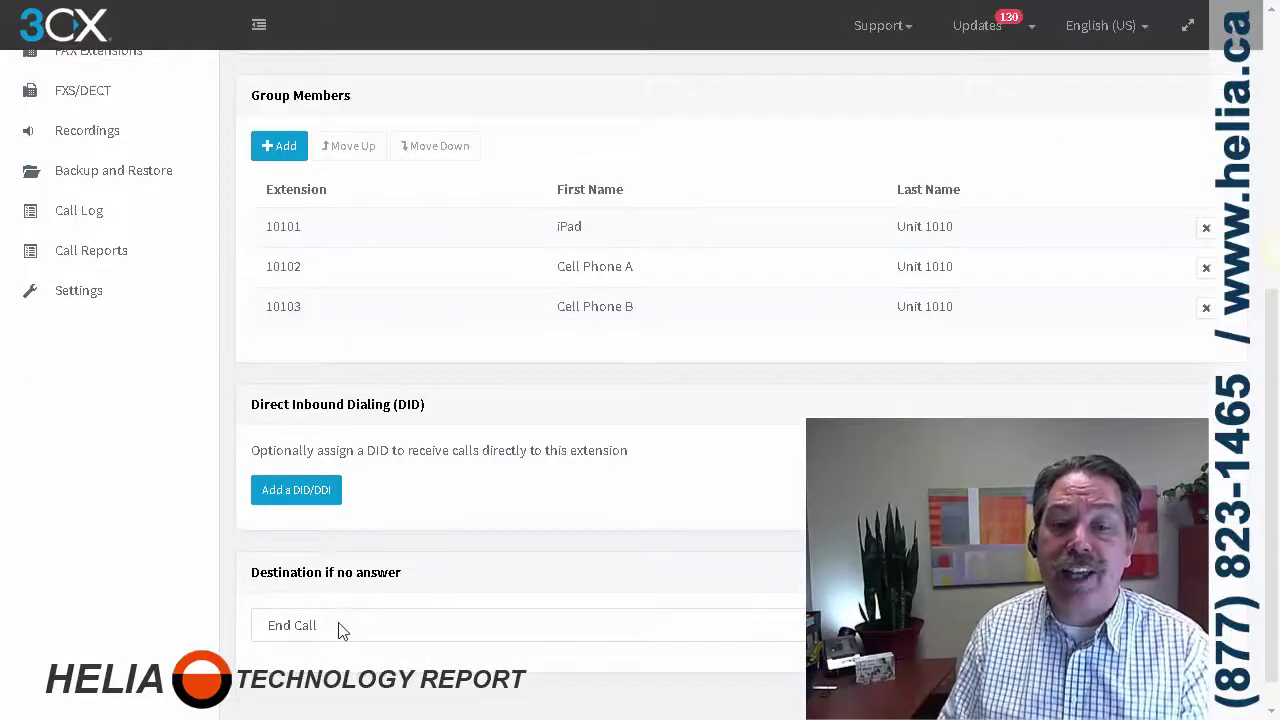
pyautogui.scroll(4, 371, 408)
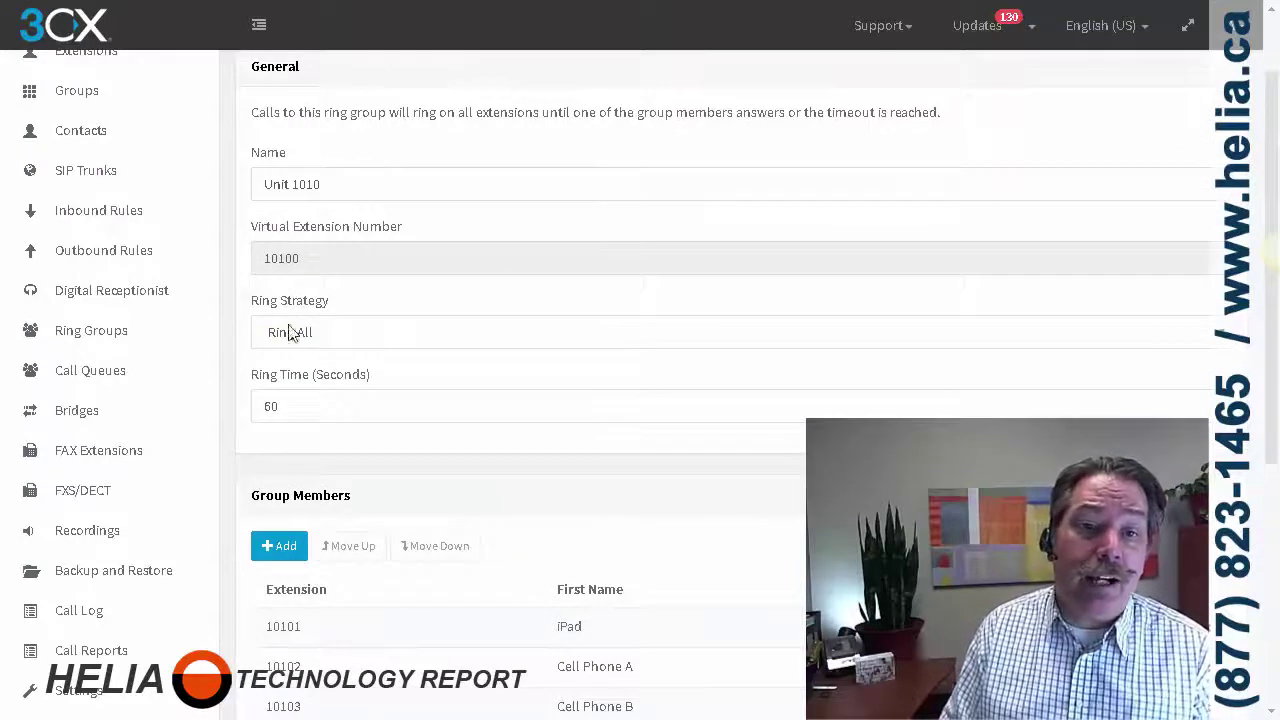
pyautogui.scroll(-1, 330, 414)
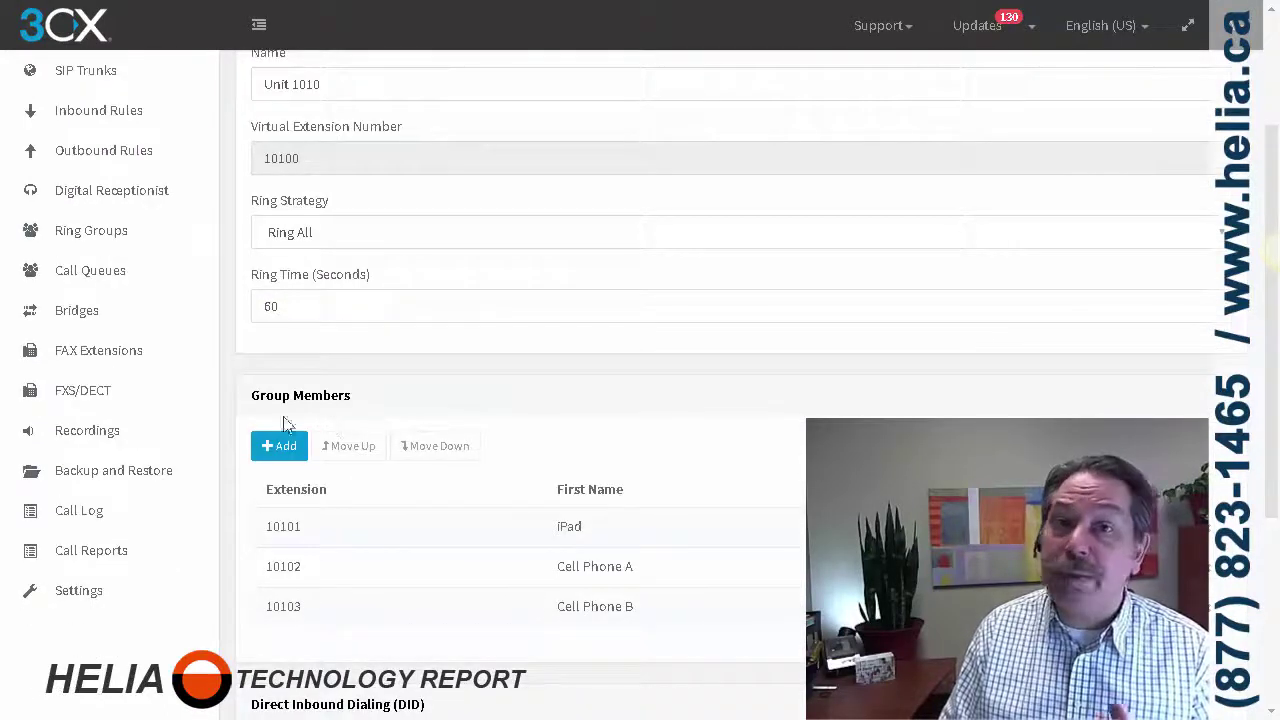